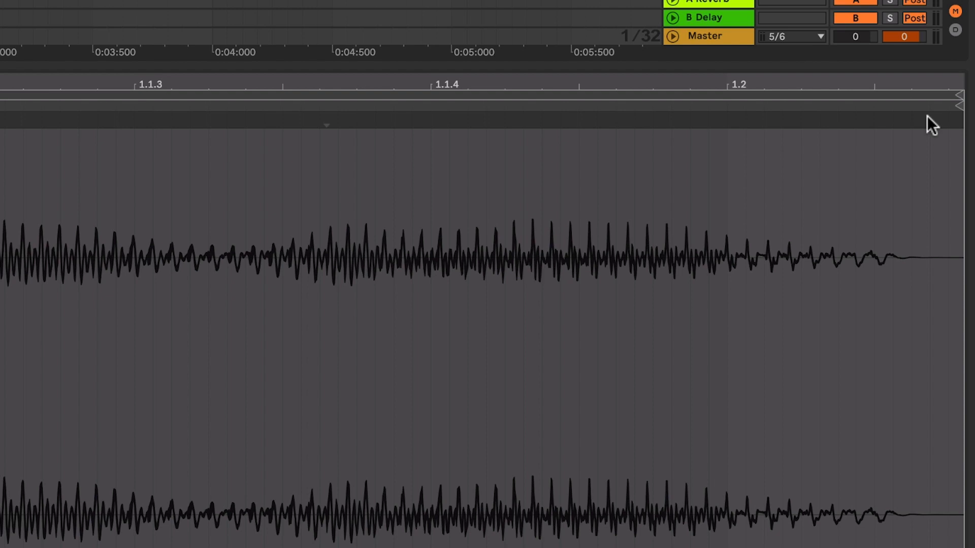
- Add a warp marker at the end of the 290_cook_01 sample, stretch it to bar 2 and extend the clip to match
double_click(927, 118)
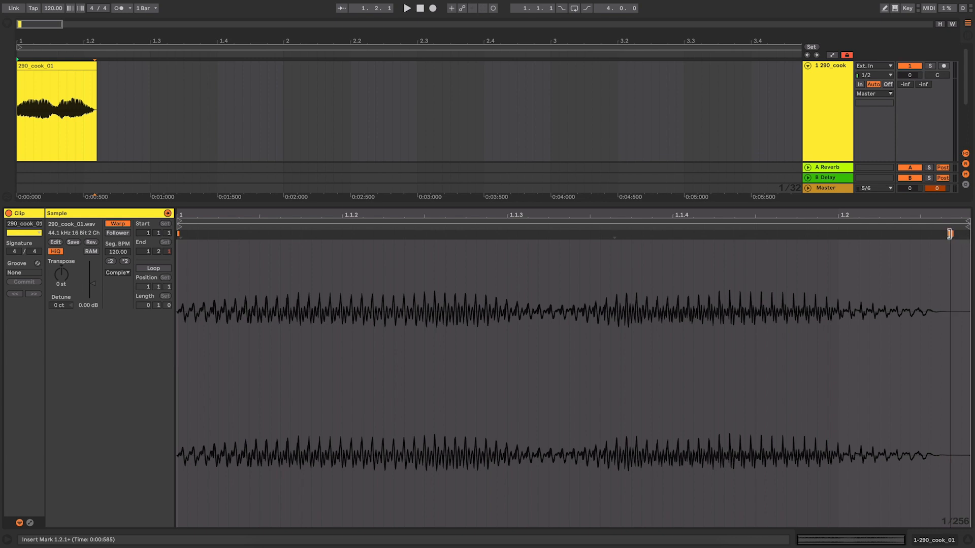
mouse_move(950, 234)
left_mouse_down()
mouse_move(972, 233)
mouse_move(897, 233)
left_mouse_up()
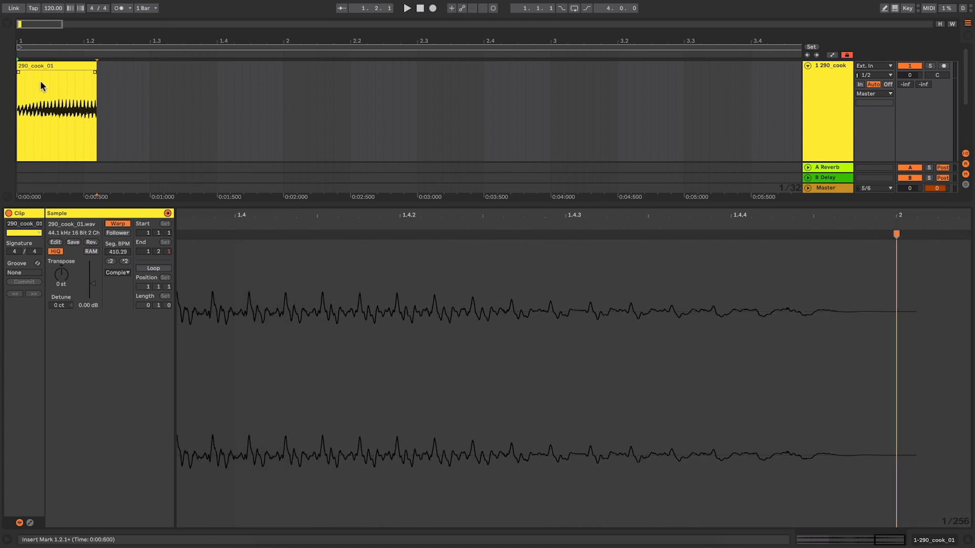
left_click(95, 65)
left_click_drag(95, 64, 285, 65)
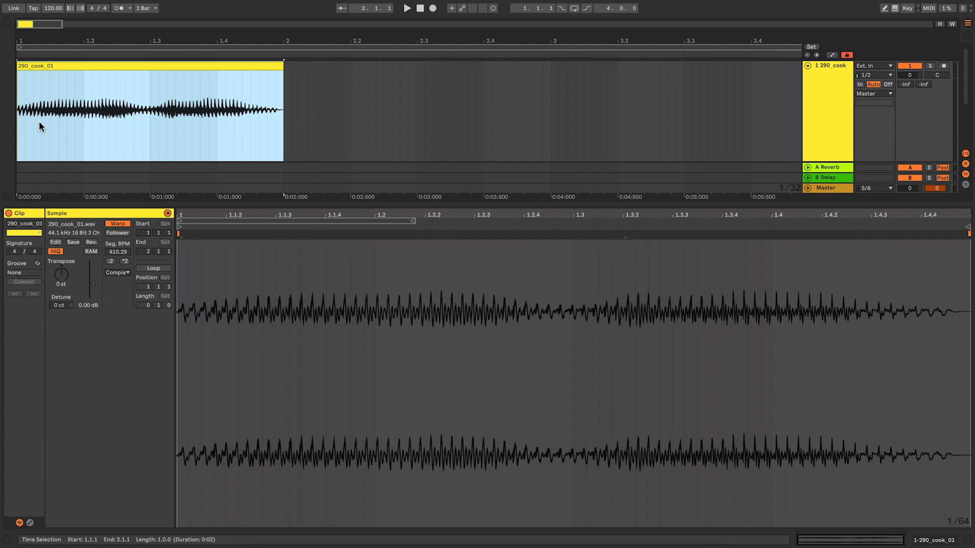
- Play the stretched 290_cook_01 clip from the start of the arrangement and stop playback
left_click(18, 137)
key("space")
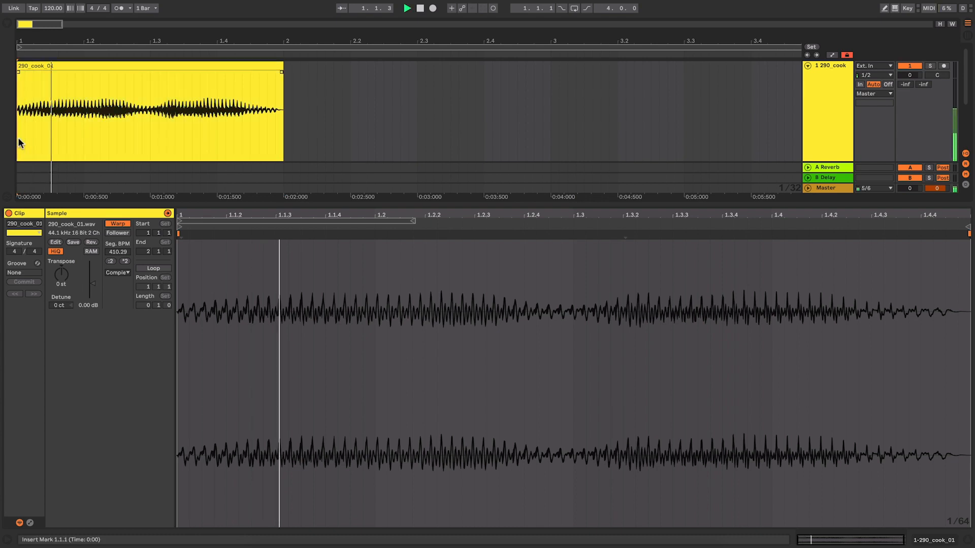
key("space")
- Stretch the sample and its clip to bar 3 using the end warp marker, and play the result from the start
left_click_drag(561, 216, 562, 211)
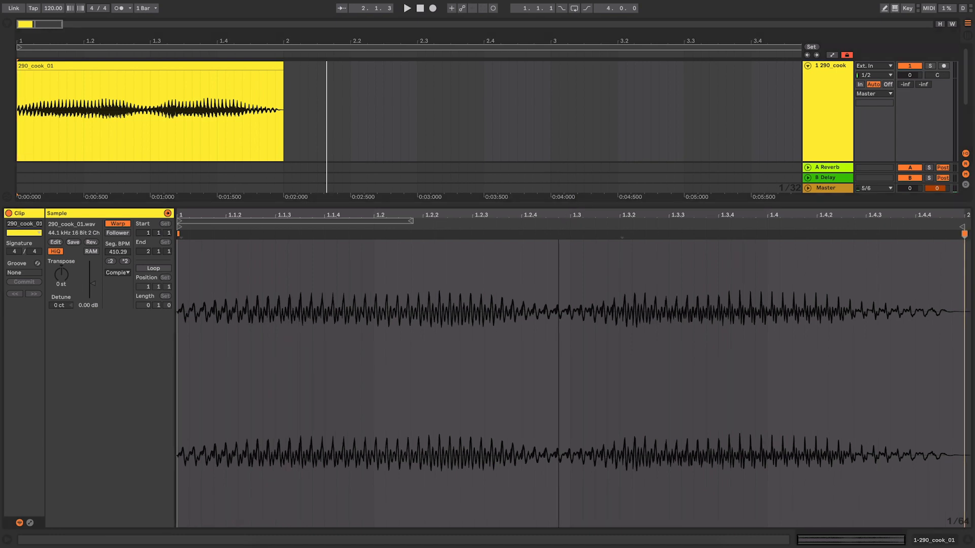
left_click(963, 232)
mouse_move(963, 234)
left_mouse_down()
mouse_move(178, 234)
mouse_move(855, 235)
left_mouse_up()
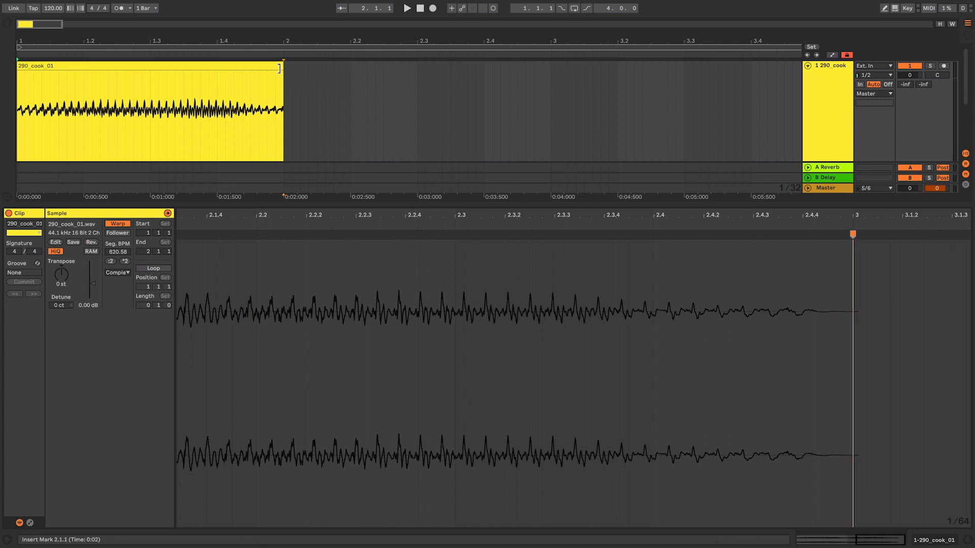
left_click(283, 66)
left_click_drag(290, 66, 615, 62)
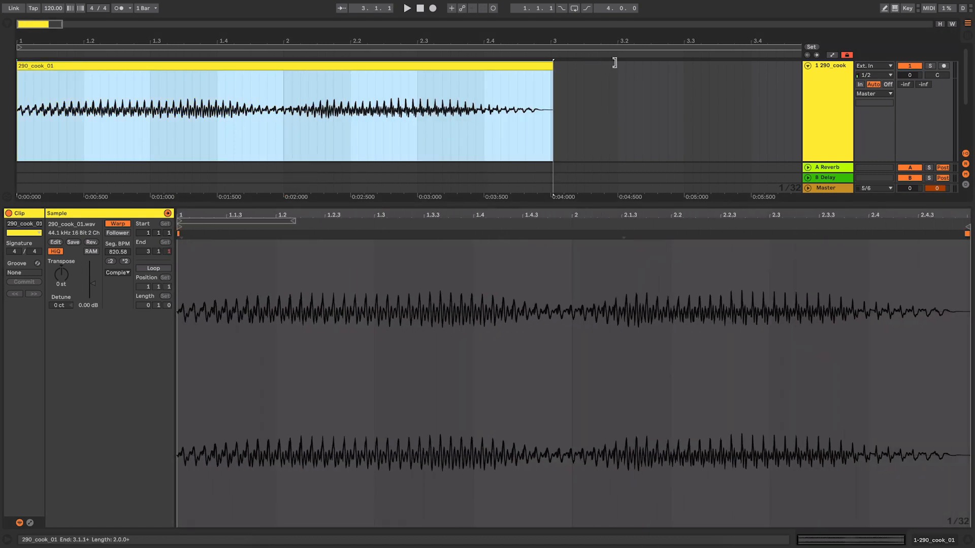
left_click(19, 133)
key("space")
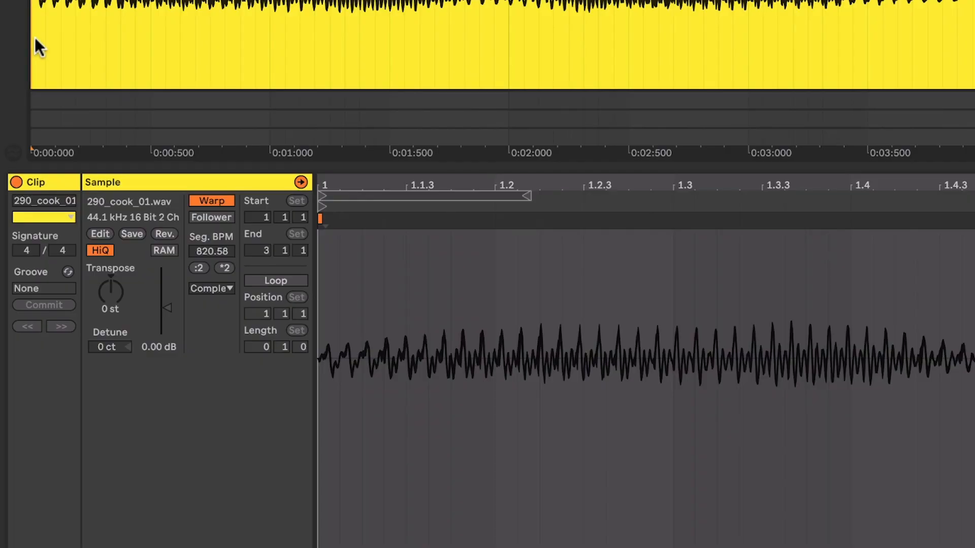
- Switch the clip's warp mode to Texture and set the Grain Size to 61.13, auditioning the sound
left_click(227, 287)
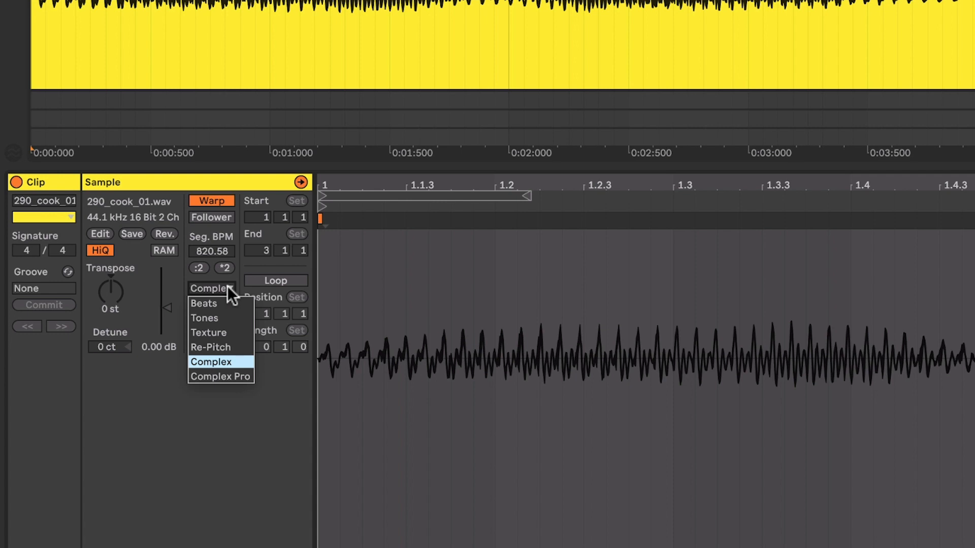
left_click(225, 334)
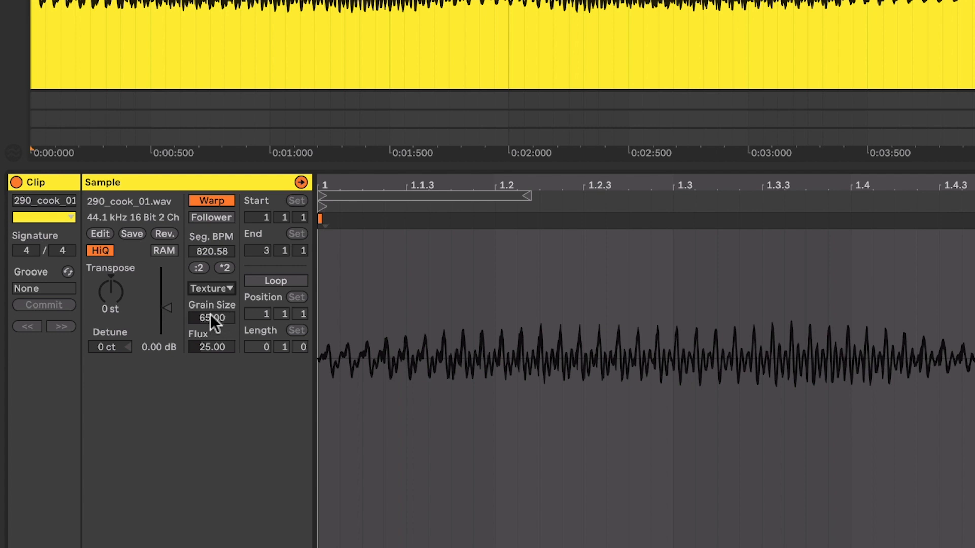
key("space")
left_click_drag(218, 316, 218, 281)
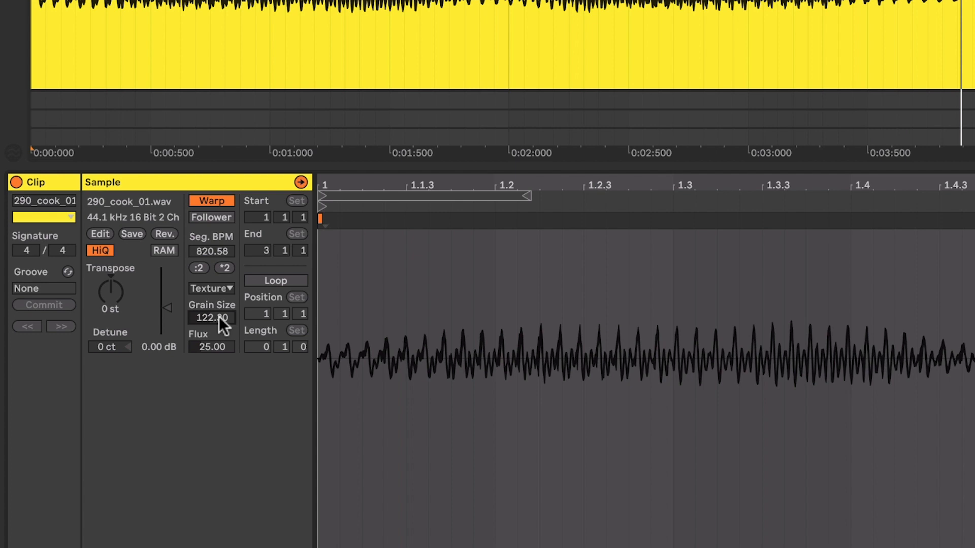
mouse_move(219, 316)
left_mouse_down()
mouse_move(219, 356)
mouse_move(219, 312)
left_mouse_up()
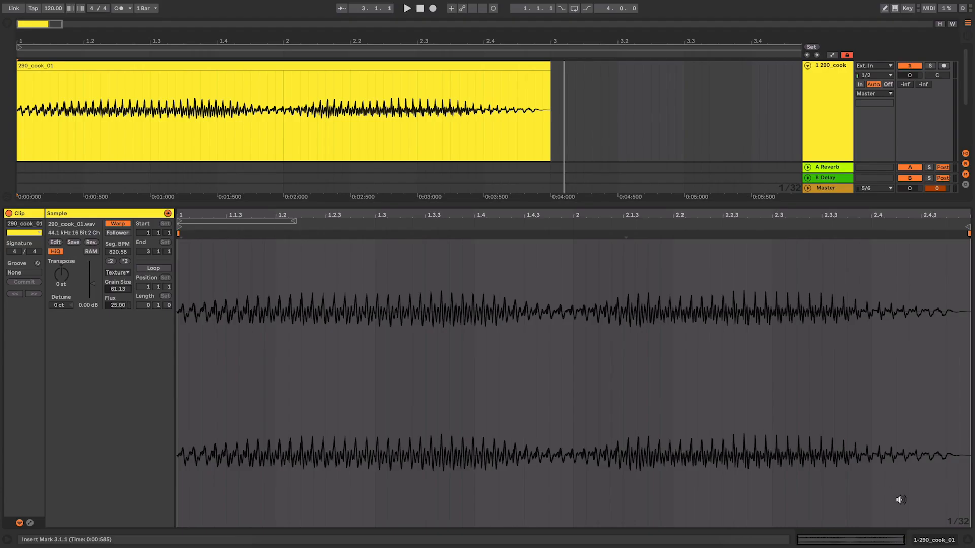
- Add the Reverb audio effect to the 290_cook_01 track and set its Dry/Wet to 57% while auditioning
left_click(922, 542)
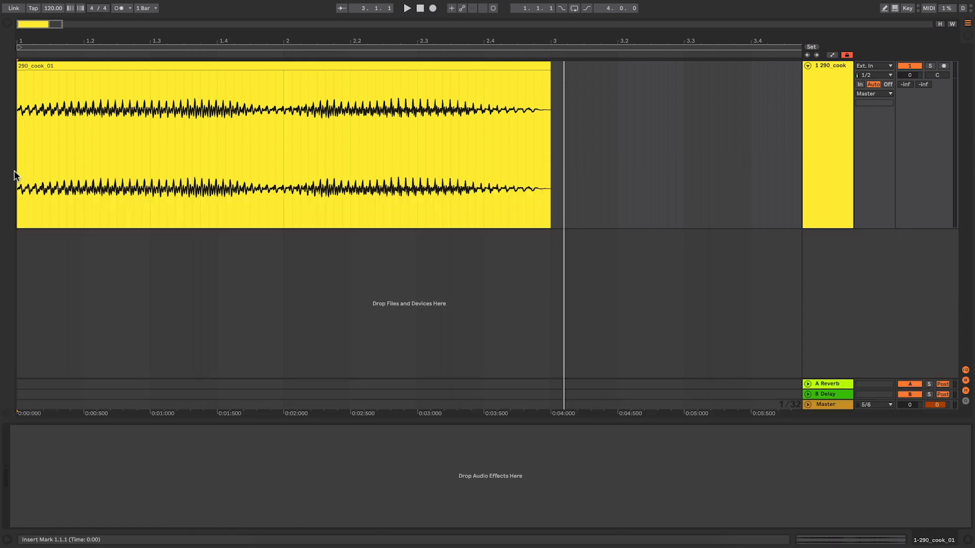
left_click(8, 23)
left_click(49, 151)
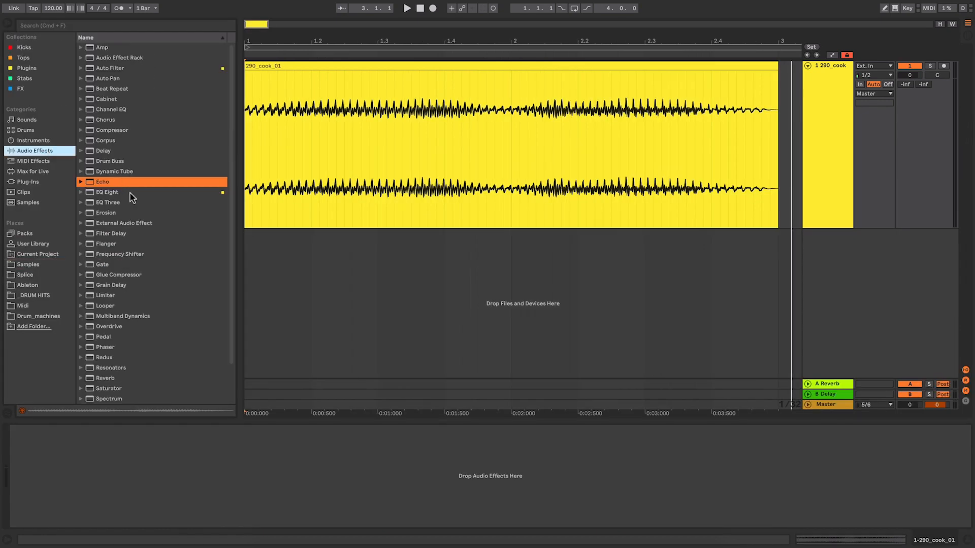
scroll(131, 198, "down", 3)
left_click_drag(101, 336, 823, 117)
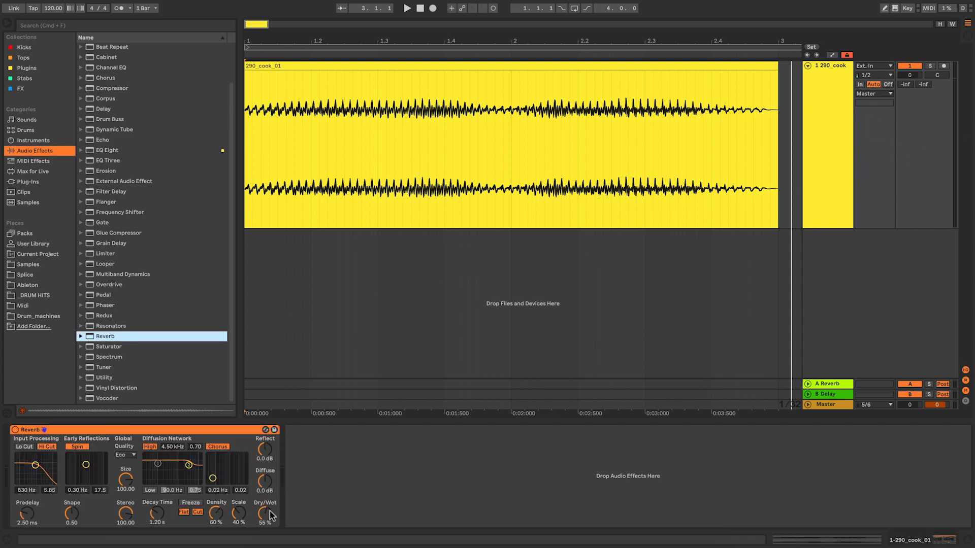
key("space")
left_click_drag(268, 516, 267, 496)
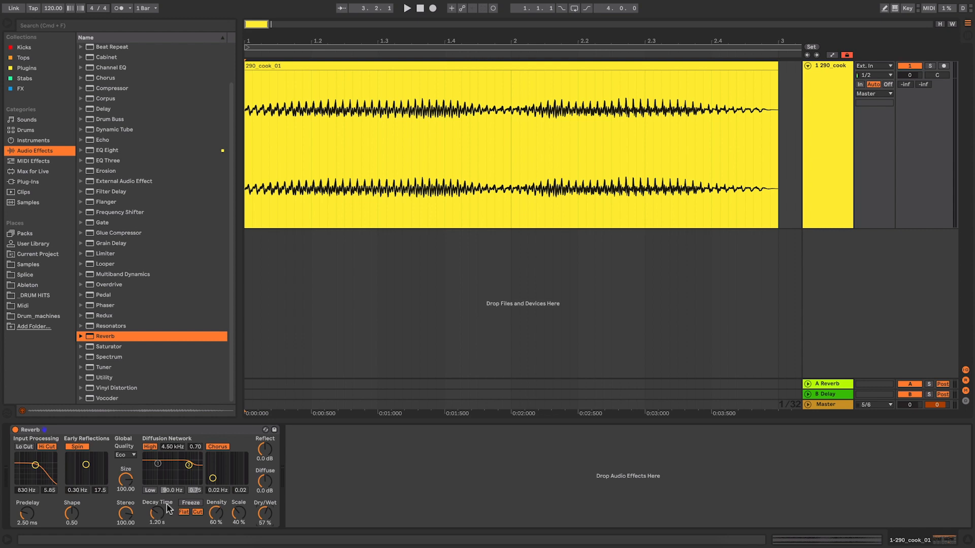
- Delete the Reverb effect from the 290_cook_01 audio track
left_click(185, 427)
key("Delete")
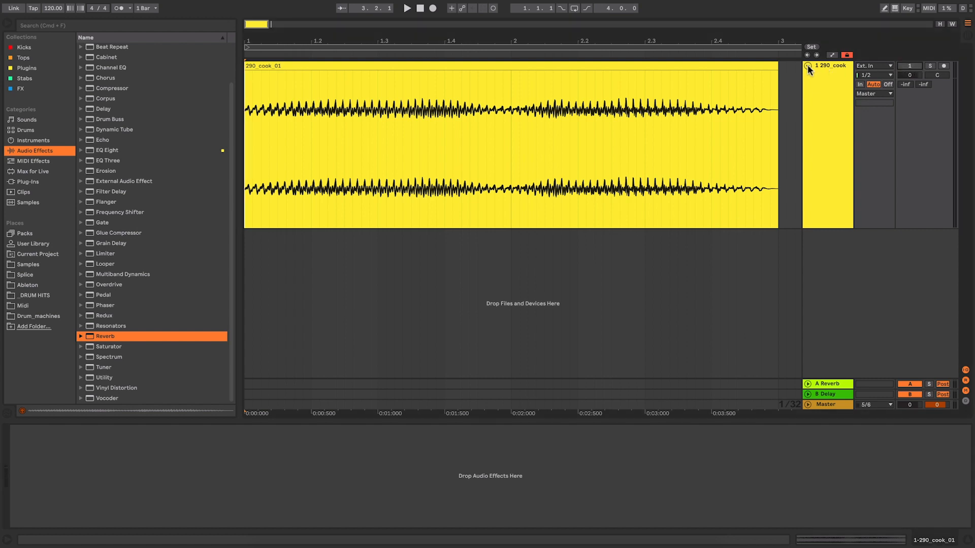
- Fold the 290_cook_01 audio track, insert a MIDI track below it and increase the new track's height
left_click(807, 65)
right_click(820, 103)
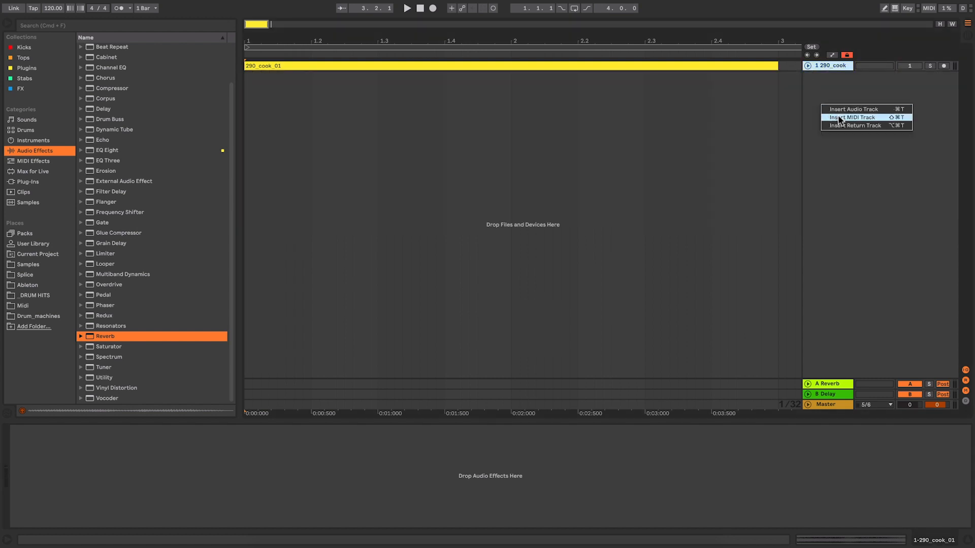
left_click(838, 120)
left_click_drag(830, 133, 833, 205)
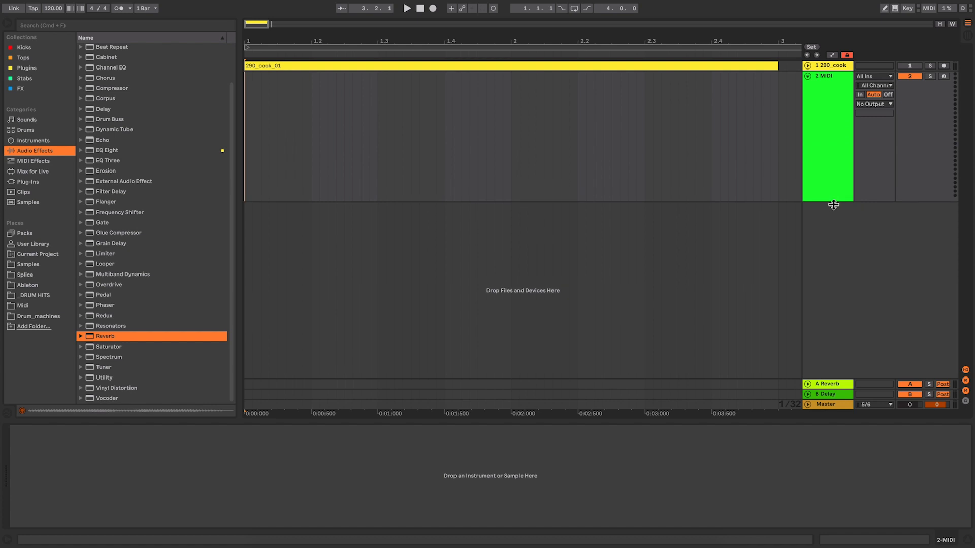
- Load 290_cook_01.wav from the Samples folder as an instrument on the MIDI track, and close the browser
left_click(42, 265)
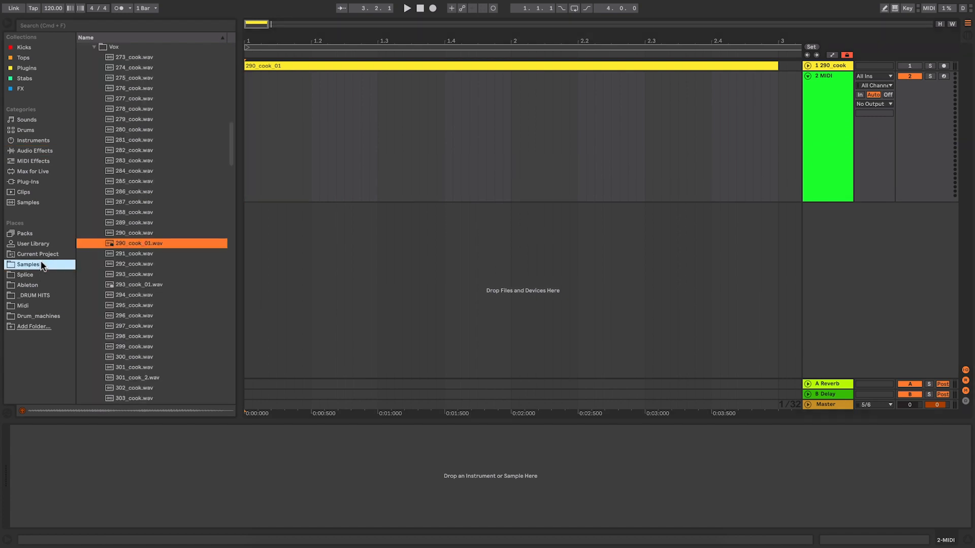
left_click_drag(133, 243, 163, 450)
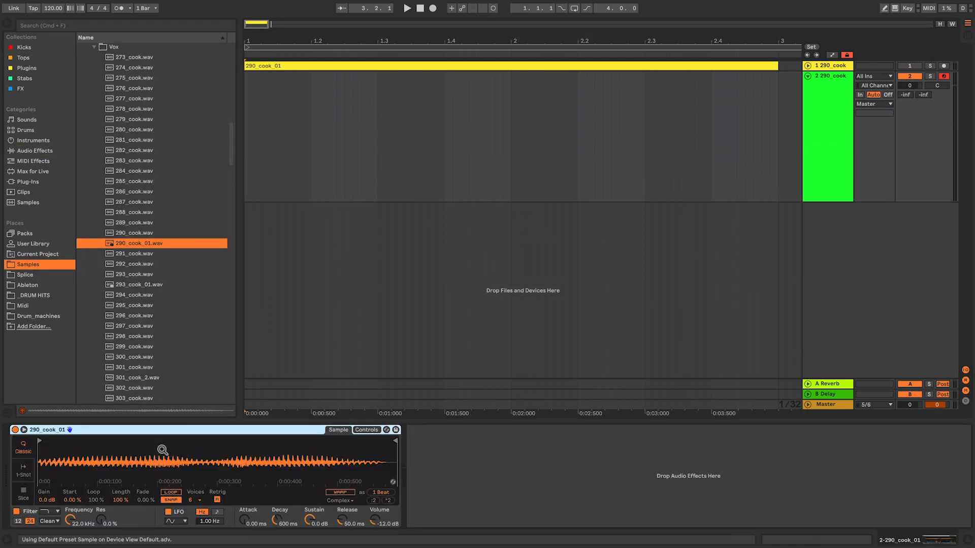
left_click(6, 24)
- Insert an empty MIDI clip on the new track spanning 1.1.1 to 3.1.1
left_click(42, 118)
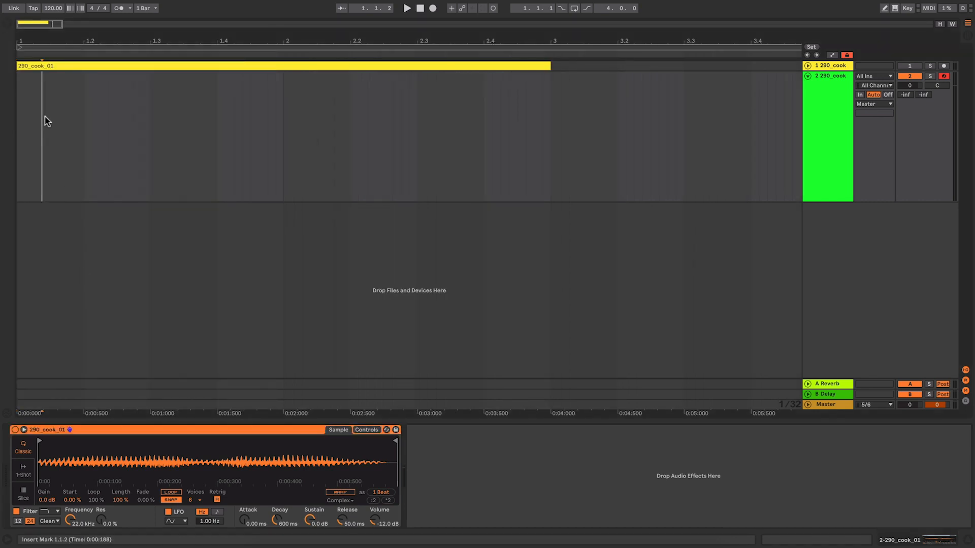
left_click_drag(17, 91, 546, 94)
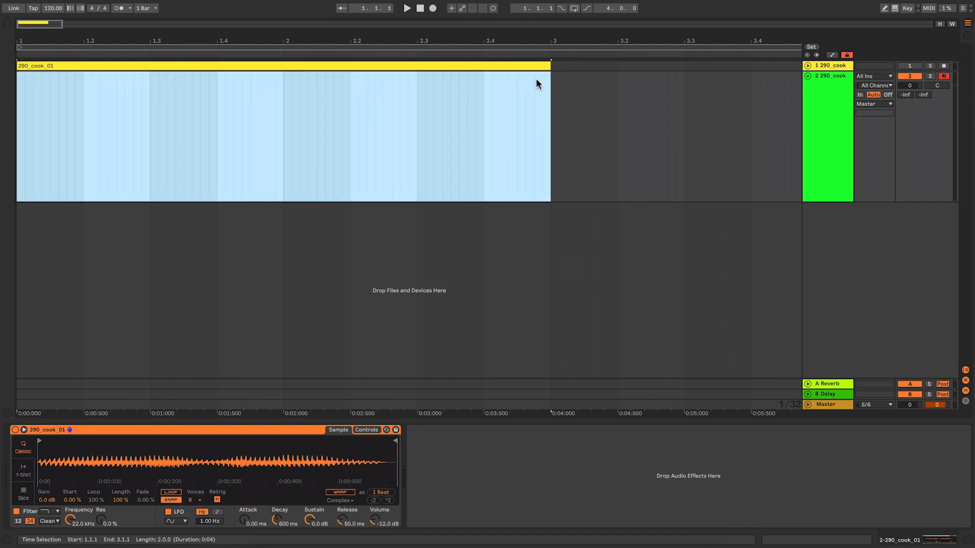
right_click(455, 75)
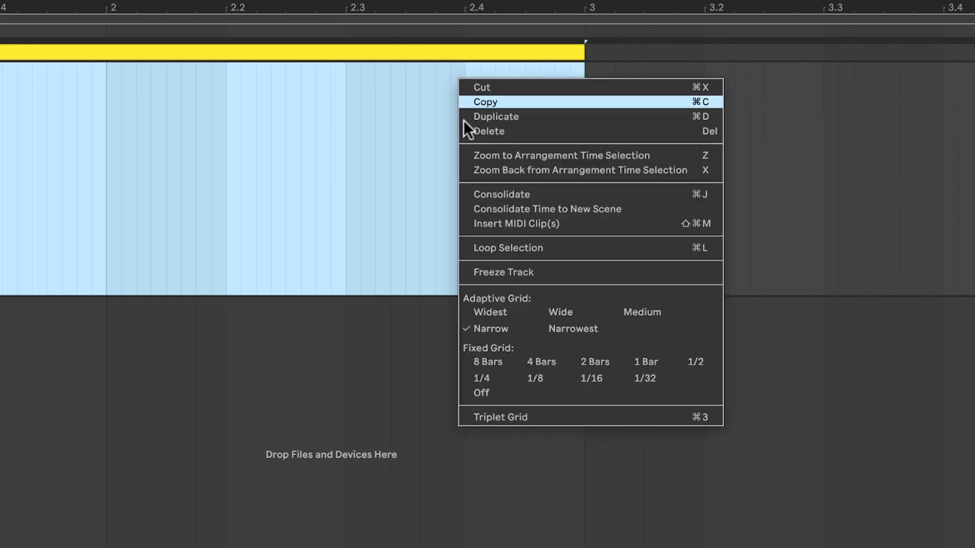
left_click(512, 224)
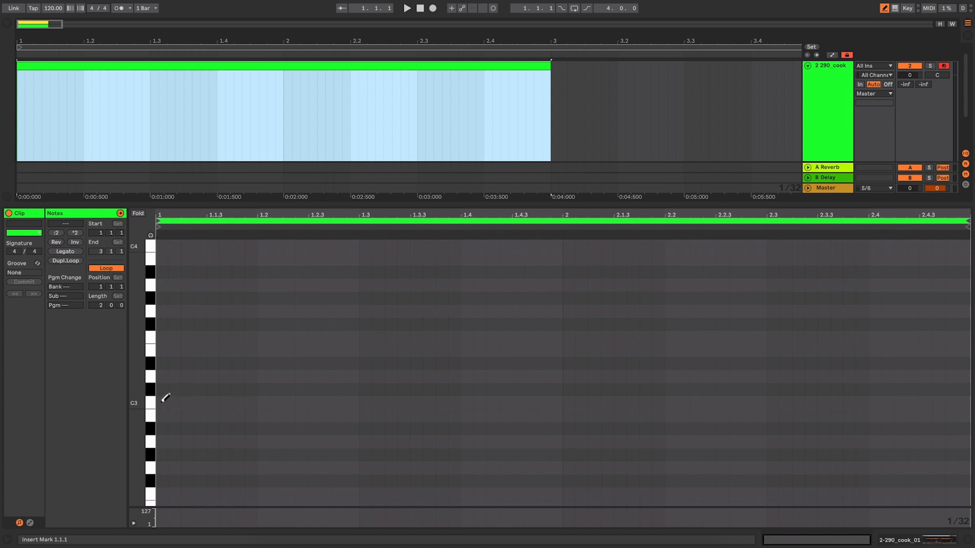
- Draw a C3 note at the clip's start, extend it across the whole clip with Legato, and return to the instrument's controls
left_click(161, 402)
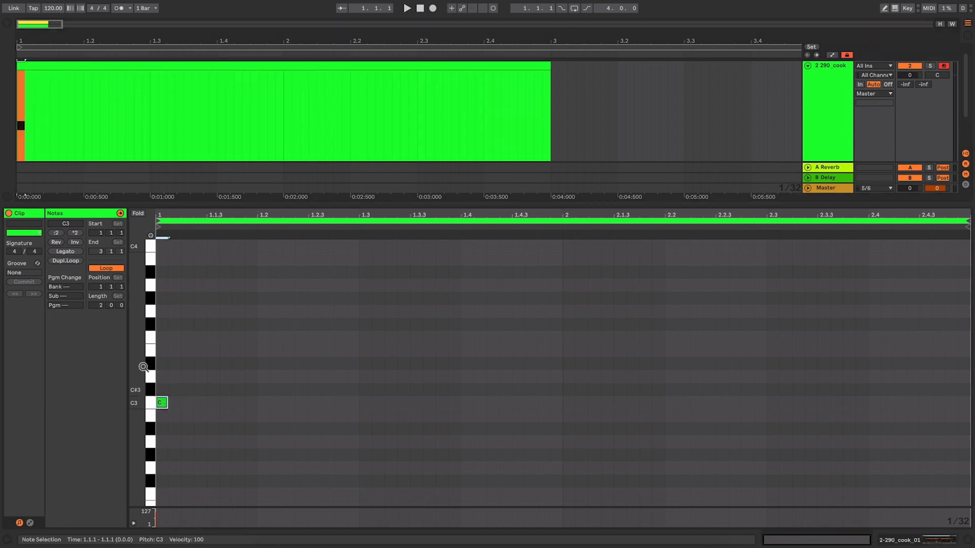
left_click(72, 252)
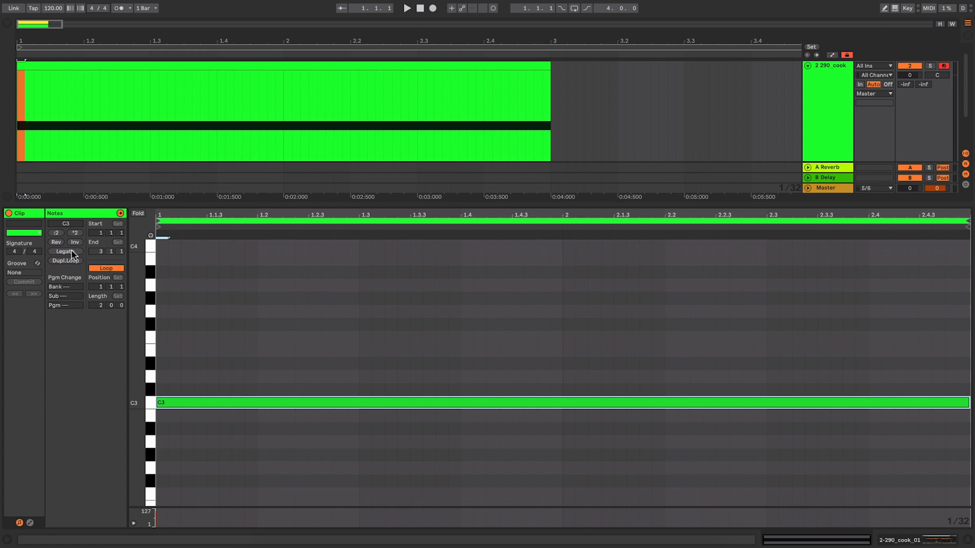
left_click(906, 541)
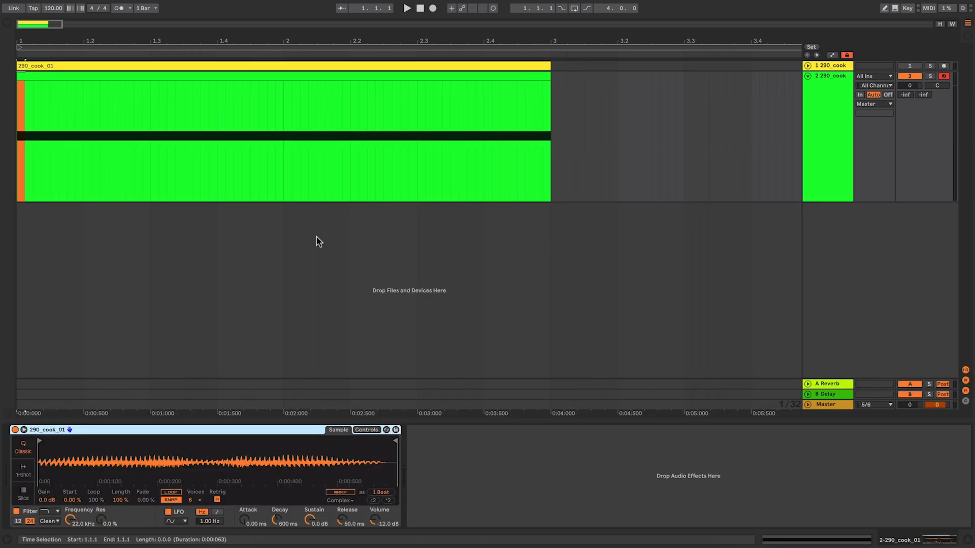
- Play the MIDI clip from the start and raise the sample instrument's Volume to -6.29 dB
left_click(20, 220)
key("space")
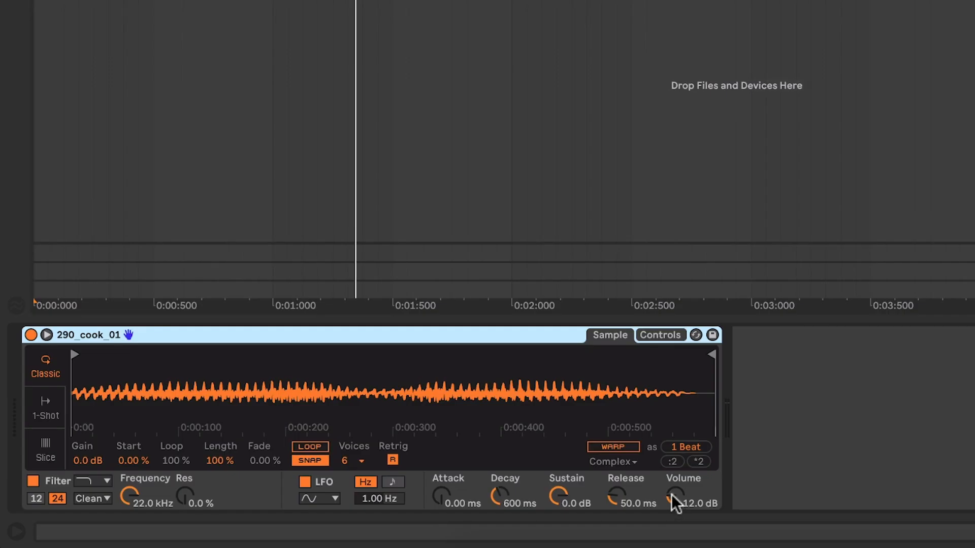
left_click_drag(373, 522, 373, 513)
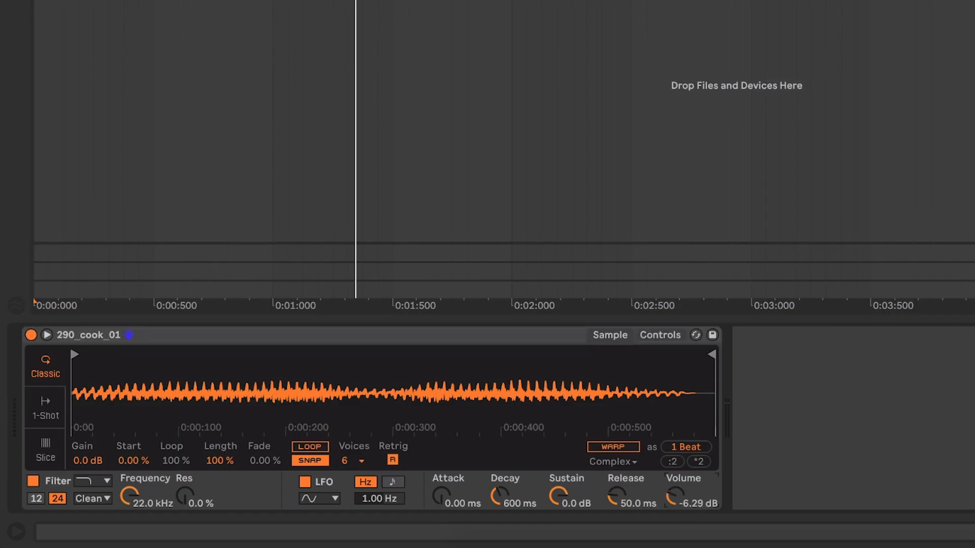
key("space")
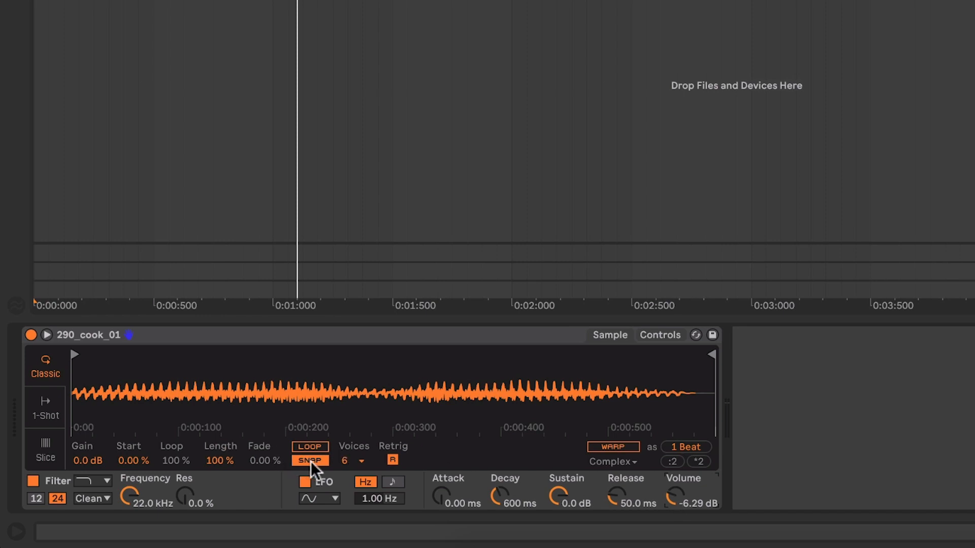
- Turn on looping for the instrument's sample, with Length set to 16.4% and Start set to 37.5%
left_click(309, 447)
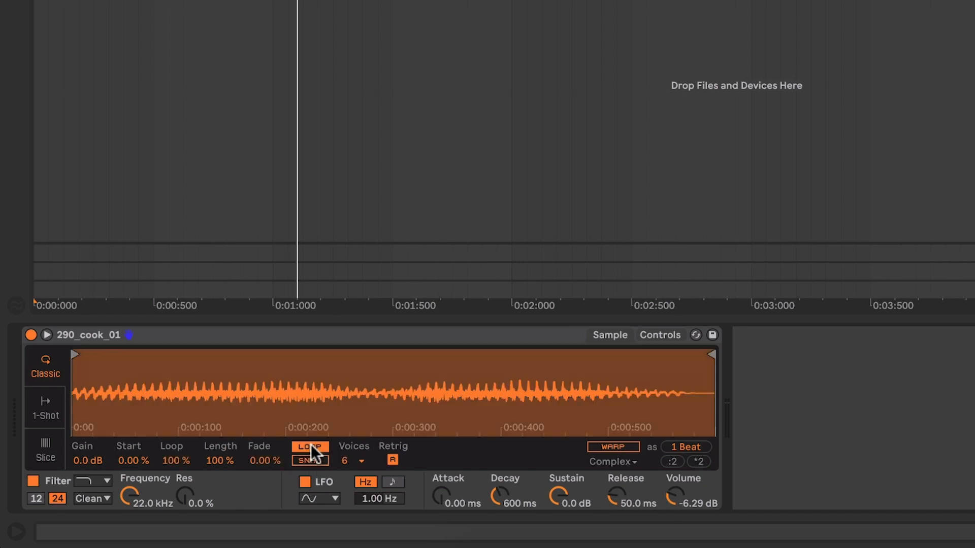
left_click_drag(215, 460, 215, 547)
left_click_drag(222, 464, 222, 458)
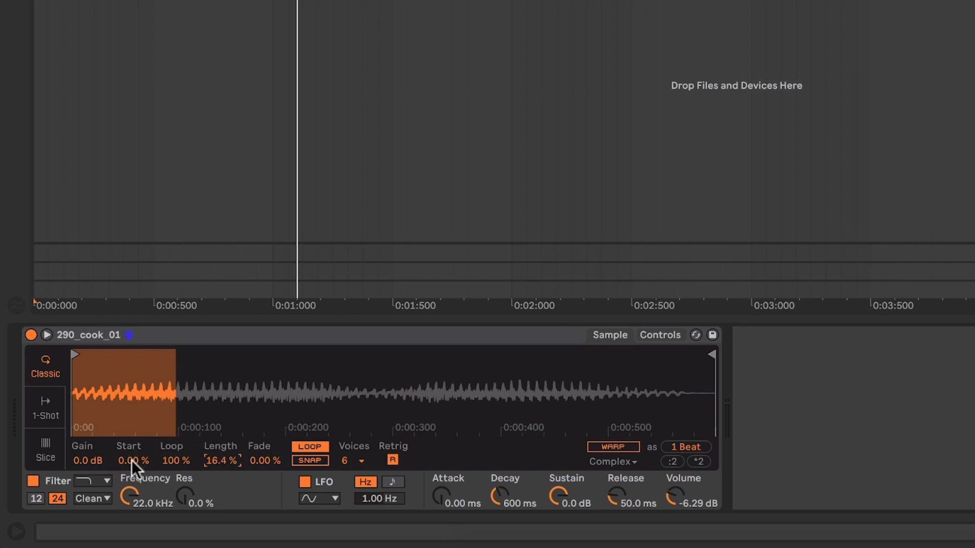
left_click_drag(132, 460, 132, 418)
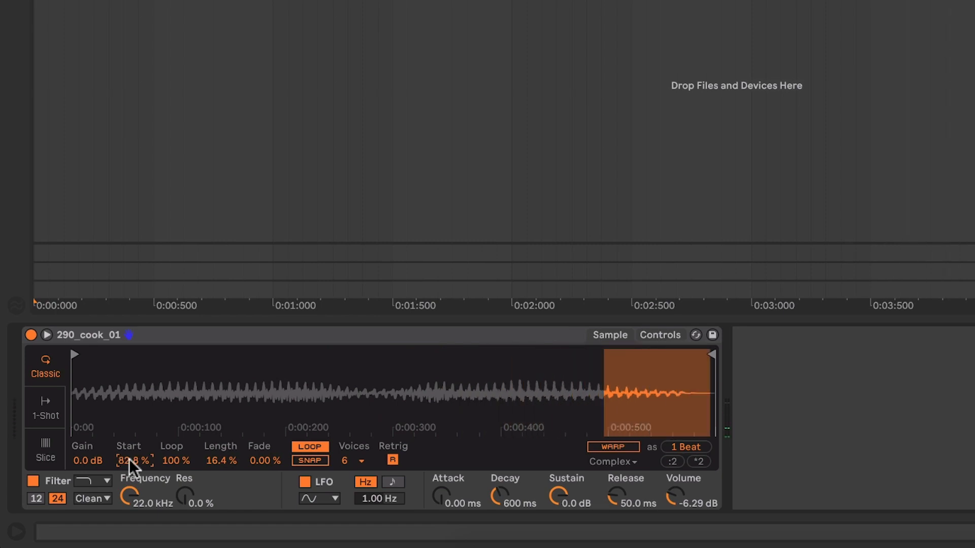
left_click_drag(129, 459, 129, 481)
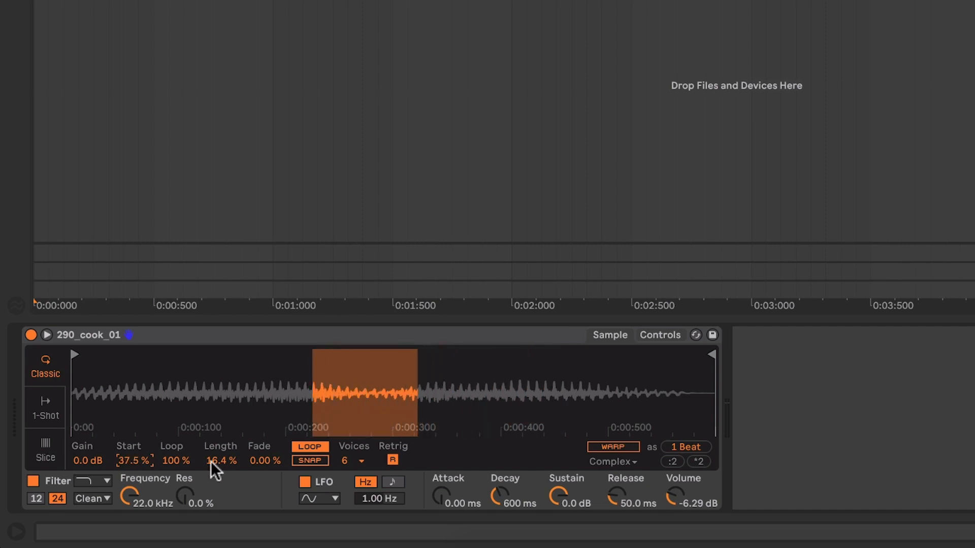
- Set the sample loop's Fade to 15.6% and its Start to 0%
left_click_drag(260, 464, 261, 447)
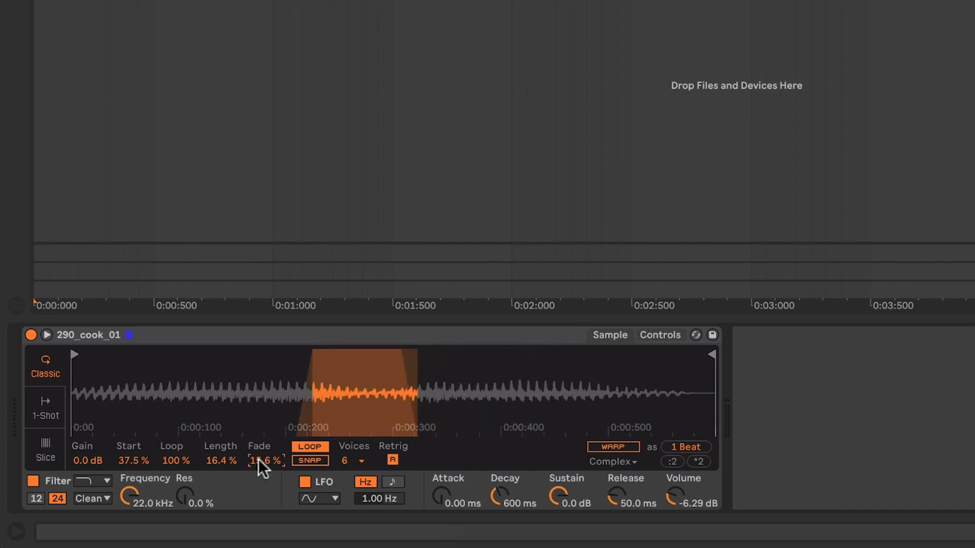
left_click_drag(128, 465, 128, 482)
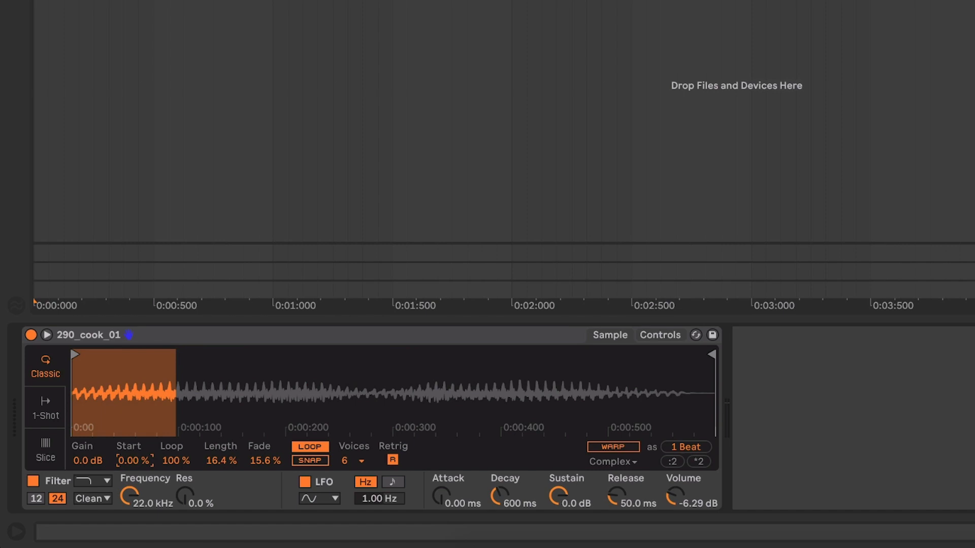
- Automate the sample's Start to ramp from 0% at 1.1.1 up to 100% at the clip's end, and play the clip
right_click(135, 459)
left_click(183, 470)
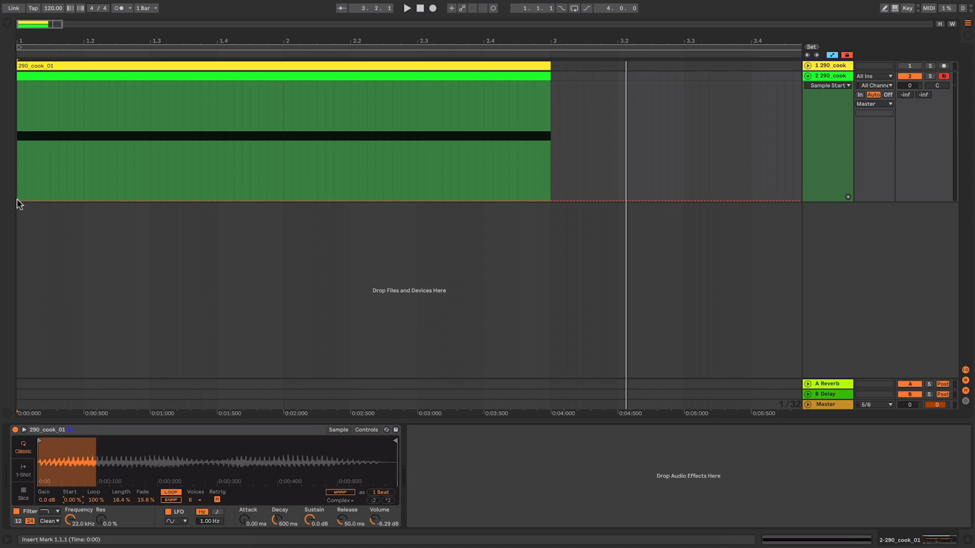
left_click(17, 201)
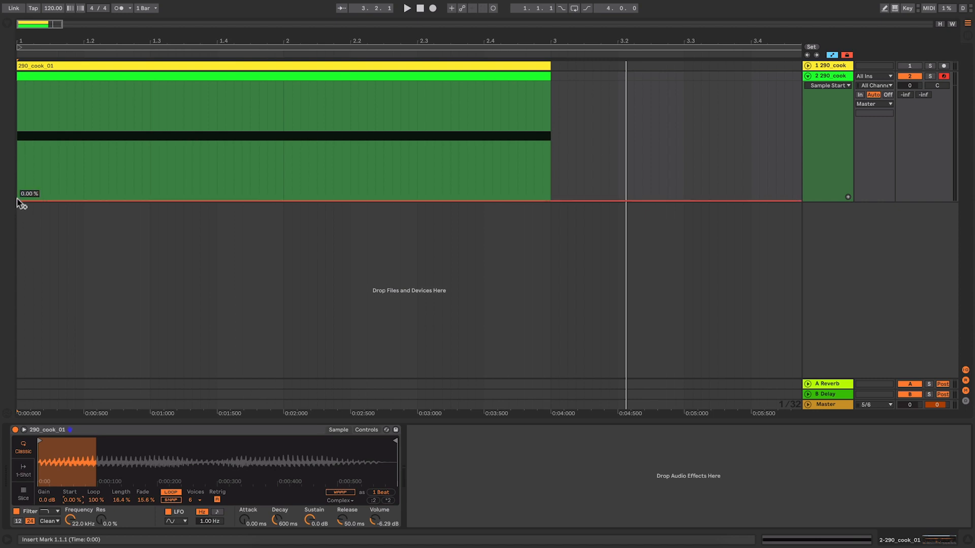
left_click_drag(38, 201, 549, 83)
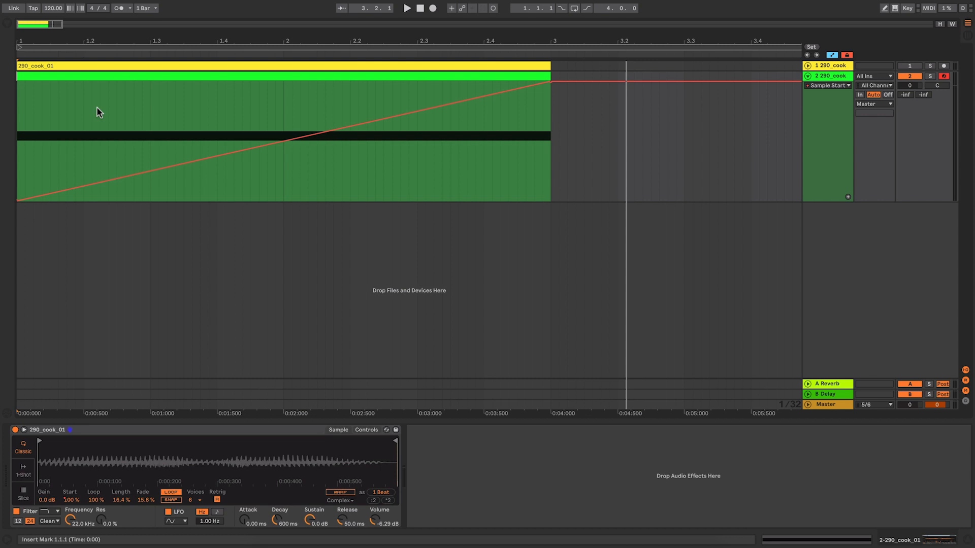
key("space")
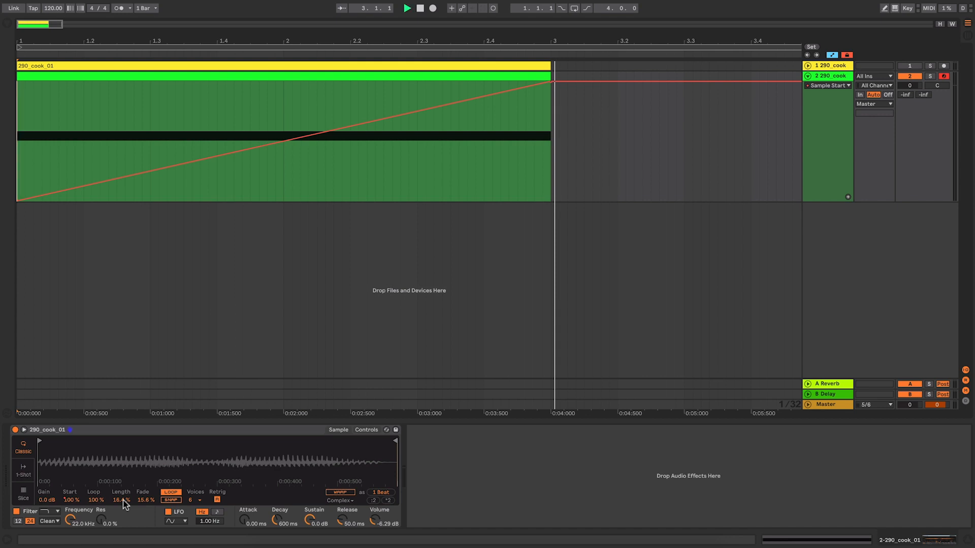
- Set the sample's Length to 14.1%, automate it to rise until bar 2 and fall to 2.70% at bar 3, and play the clip
mouse_move(123, 500)
left_mouse_down()
mouse_move(123, 519)
mouse_move(124, 501)
left_mouse_up()
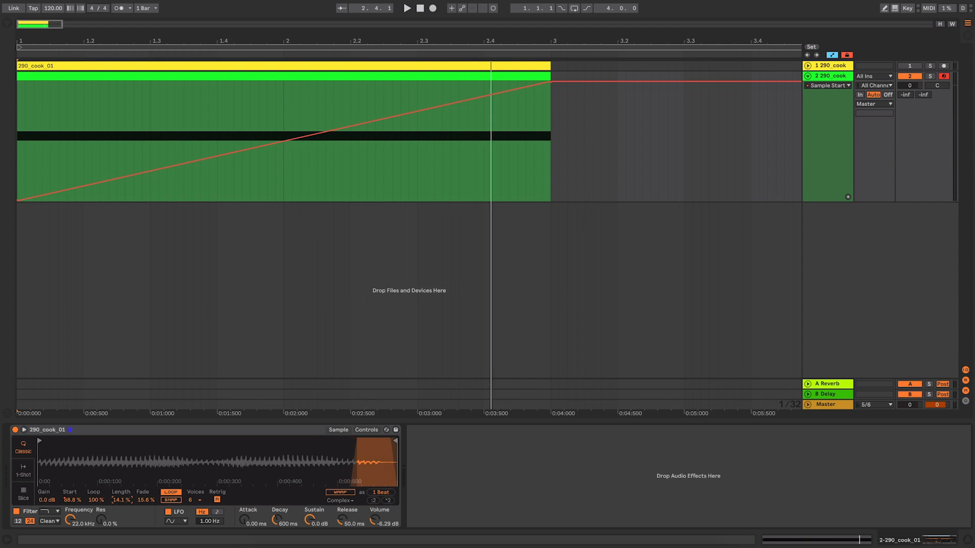
right_click(123, 501)
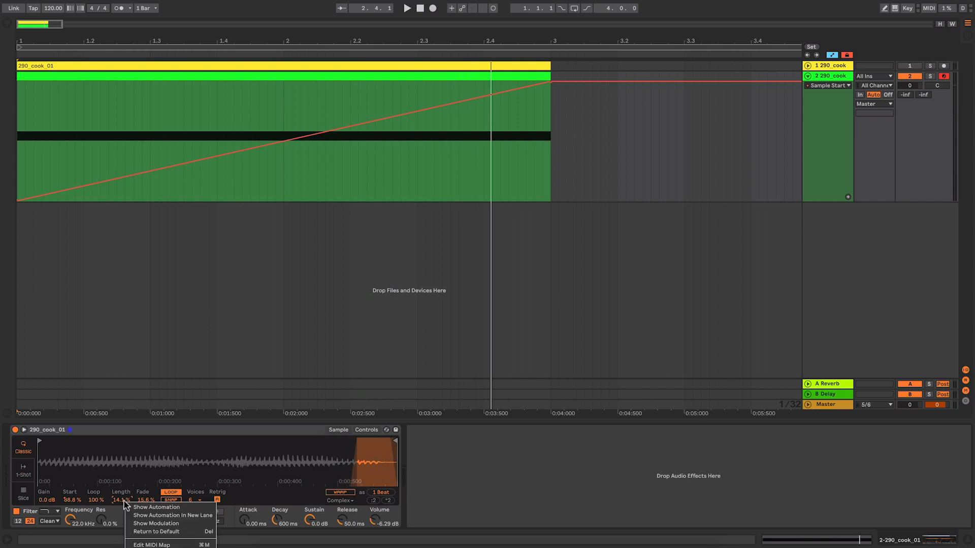
left_click(138, 506)
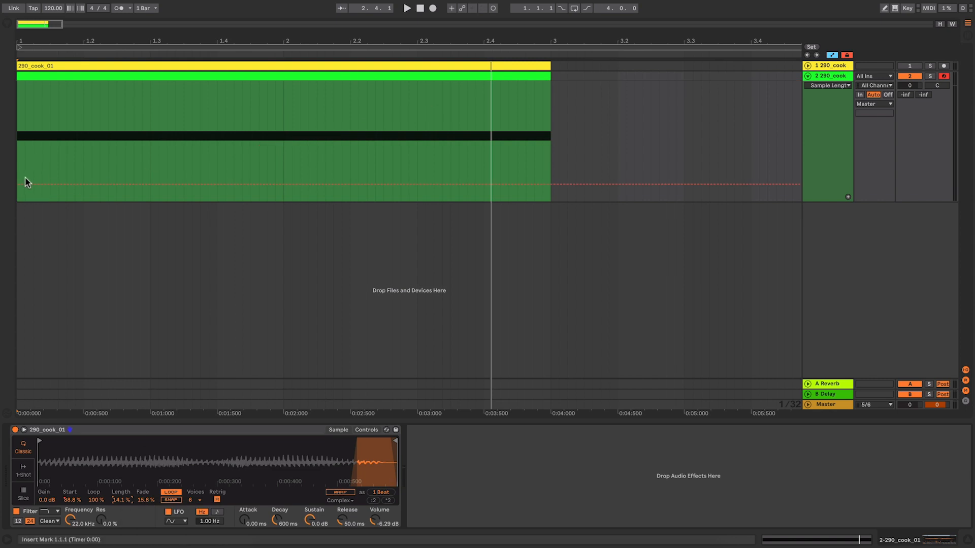
left_click_drag(21, 188, 21, 196)
left_click_drag(283, 197, 282, 170)
left_click_drag(493, 170, 550, 198)
key("space")
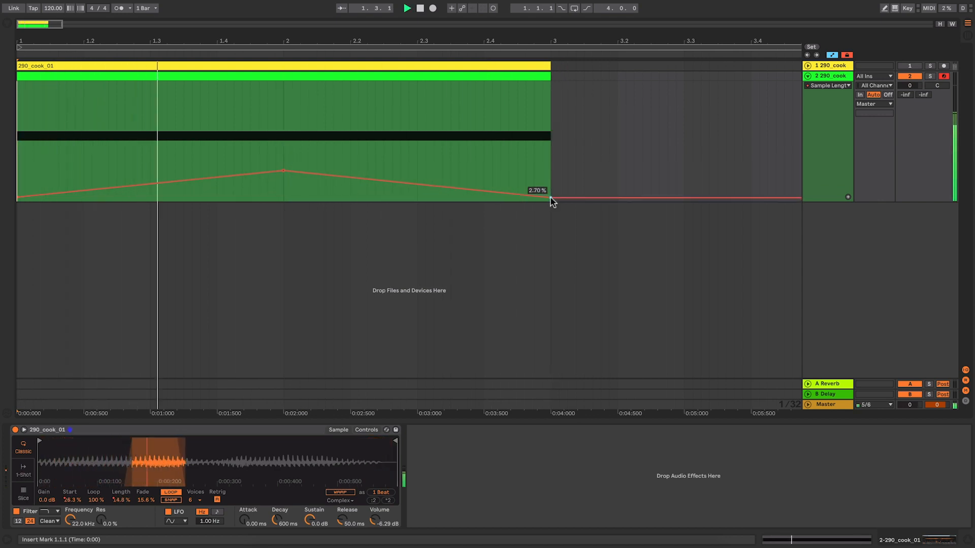